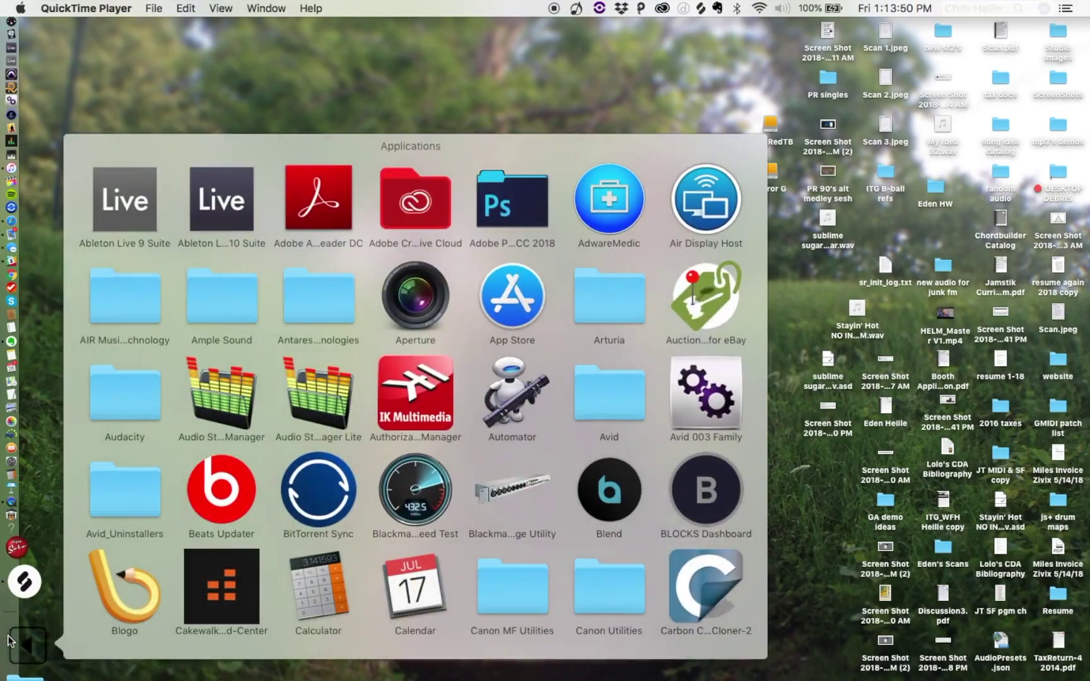
scroll(463, 488, "down", 10)
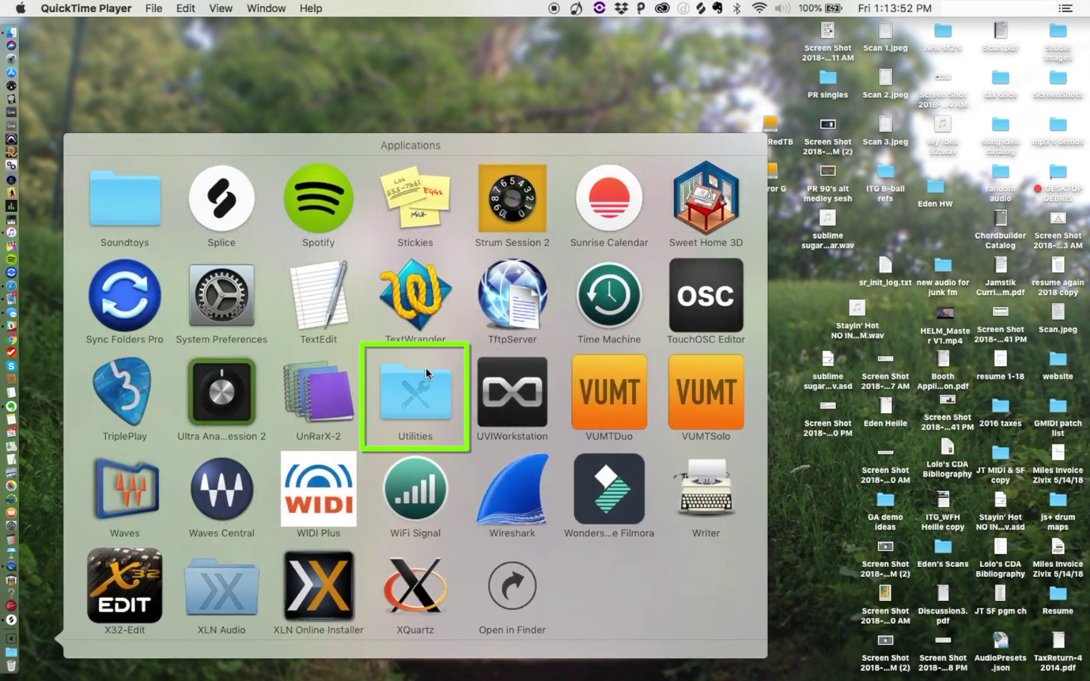
Step: Open Launchpad's Utilities folder and launch Audio MIDI Setup
left_click(425, 401)
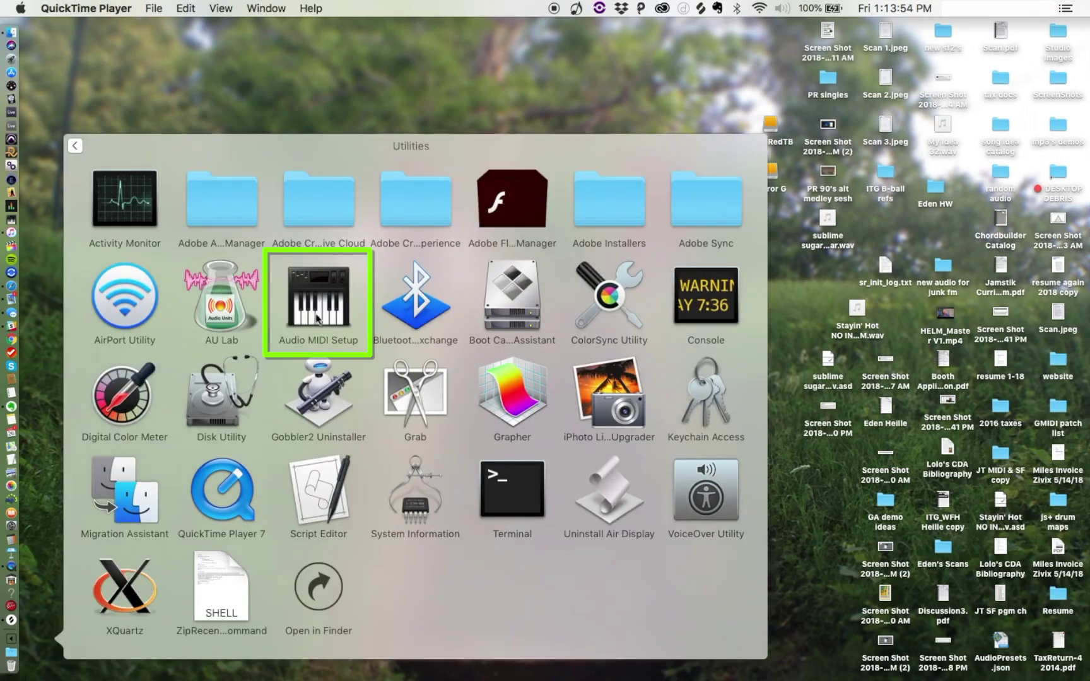
left_click(317, 326)
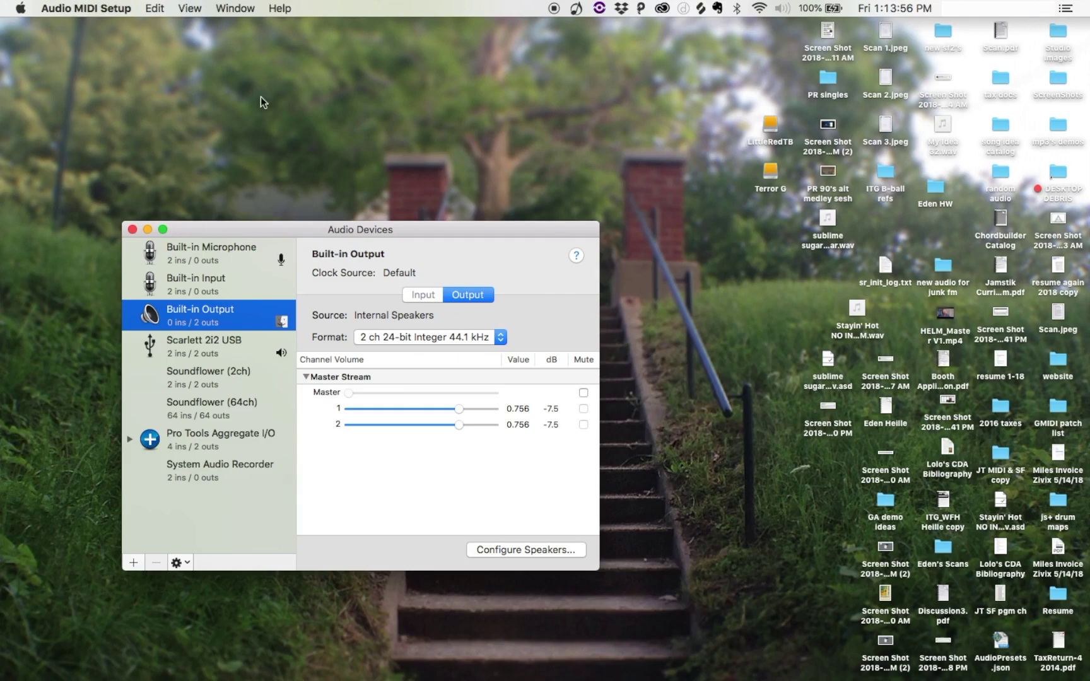
Step: Show the MIDI Studio from the Window menu and open its Bluetooth configuration
left_click(242, 10)
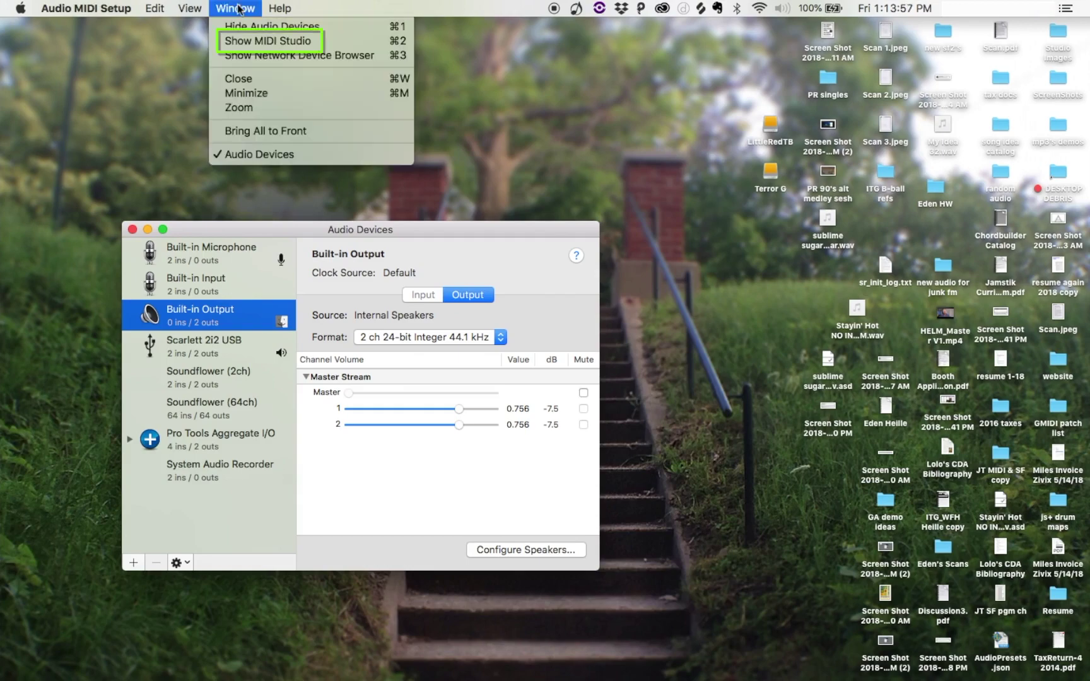
left_click(249, 41)
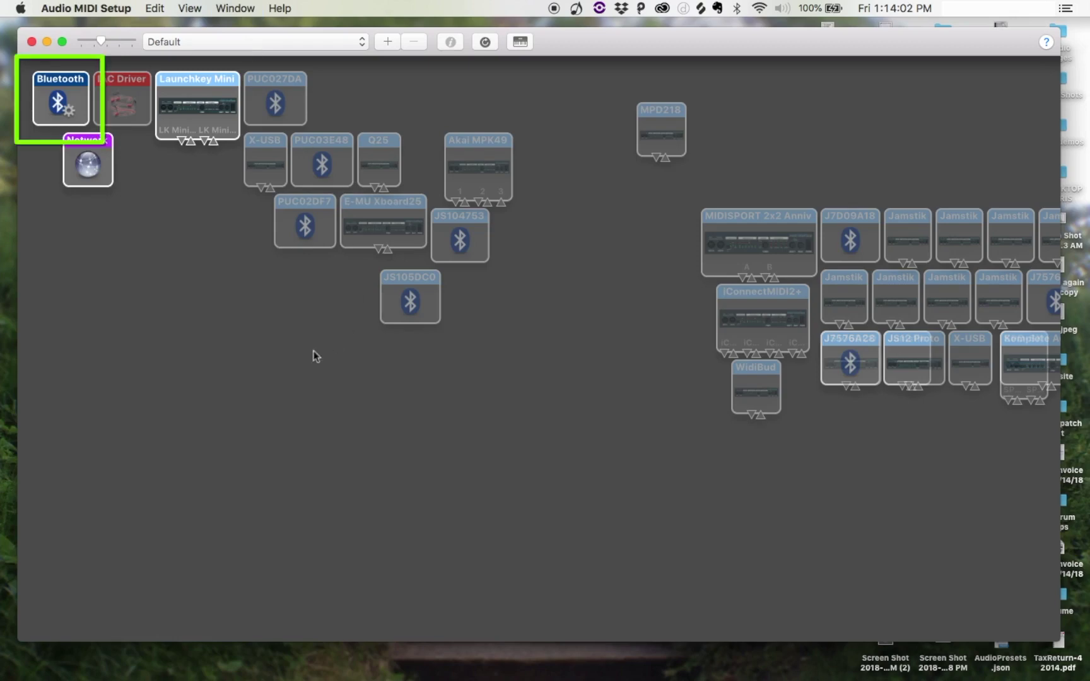
double_click(69, 102)
scroll(528, 474, "down", 1)
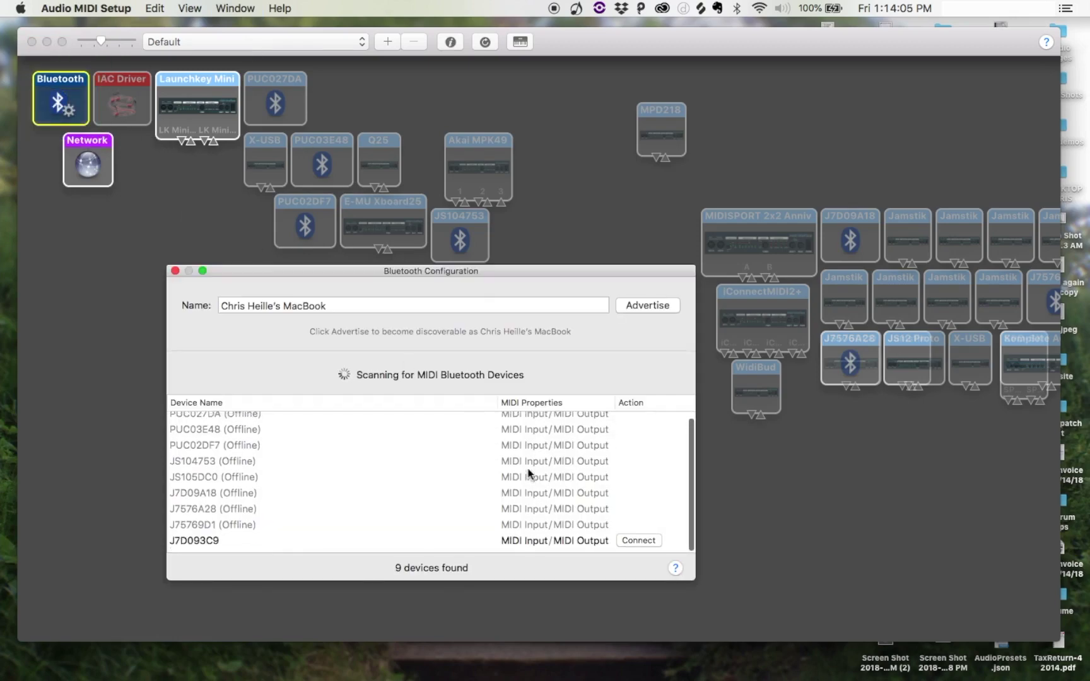
Step: Connect the J7D093C9 entry in the Bluetooth Configuration device list
left_click(639, 544)
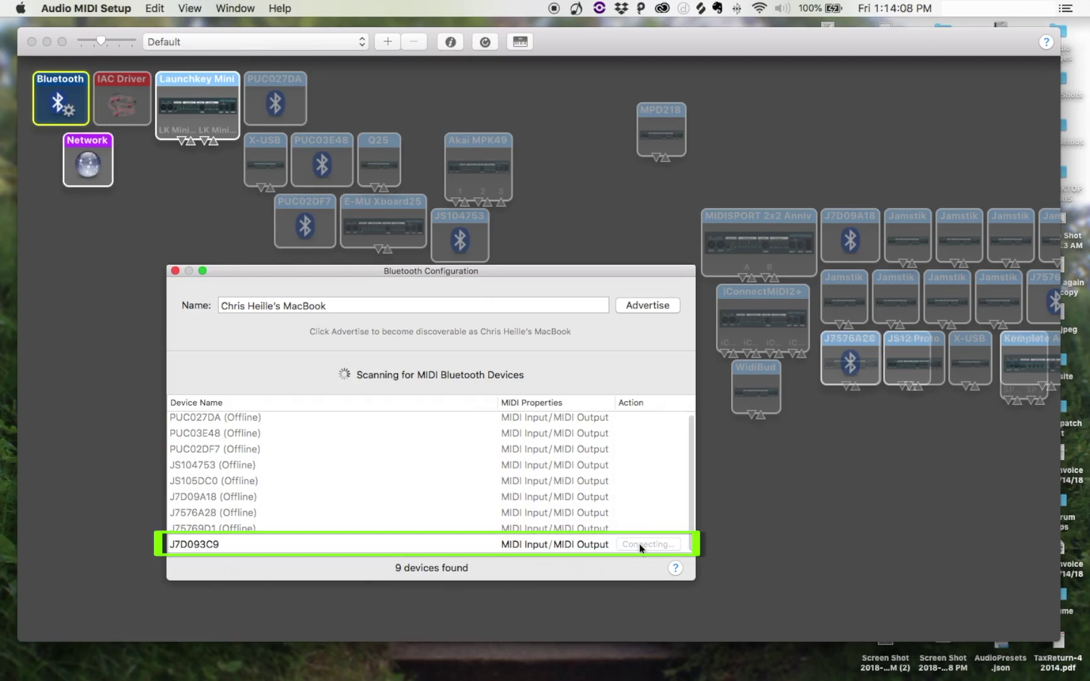